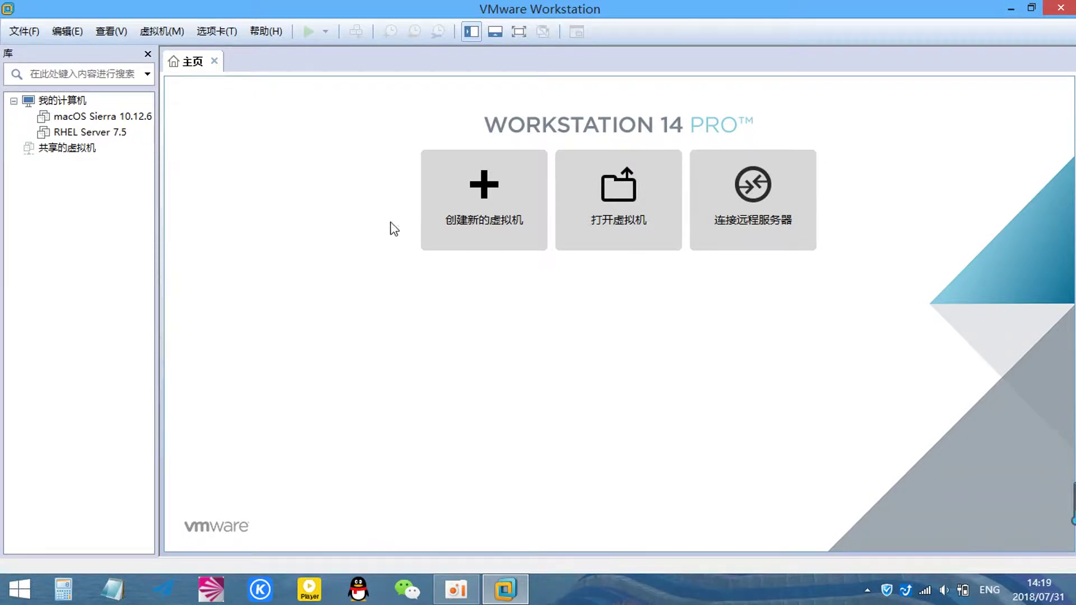
Launch the New Virtual Machine Wizard from the Home tab.
left_click(486, 193)
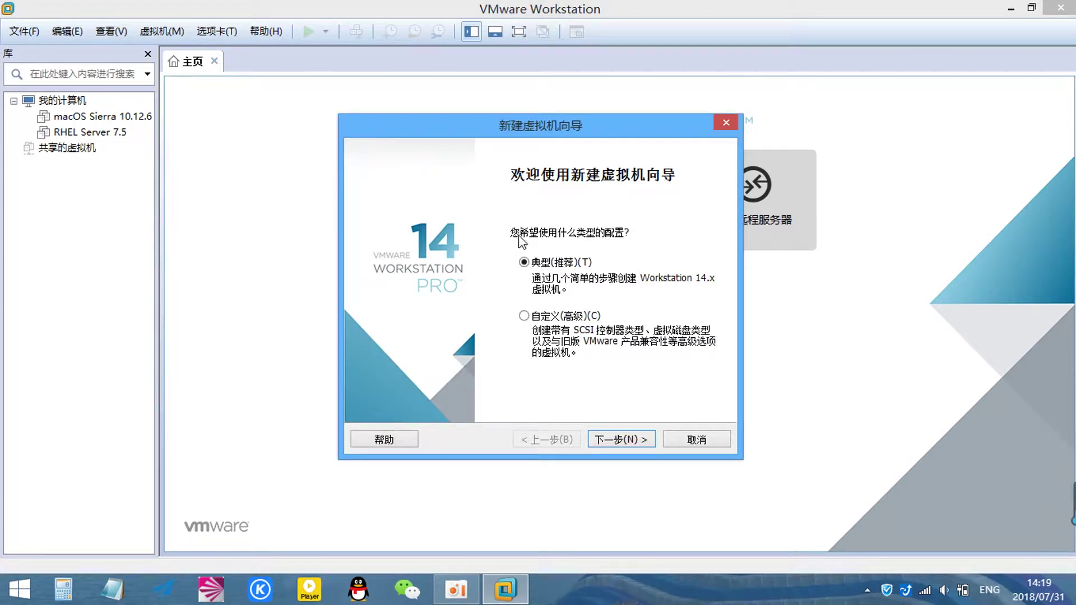
Use typical setup, defer OS install, pick Windows 10 x64, and name the VM 'Windows 10 Enterprise x64'.
left_click(622, 442)
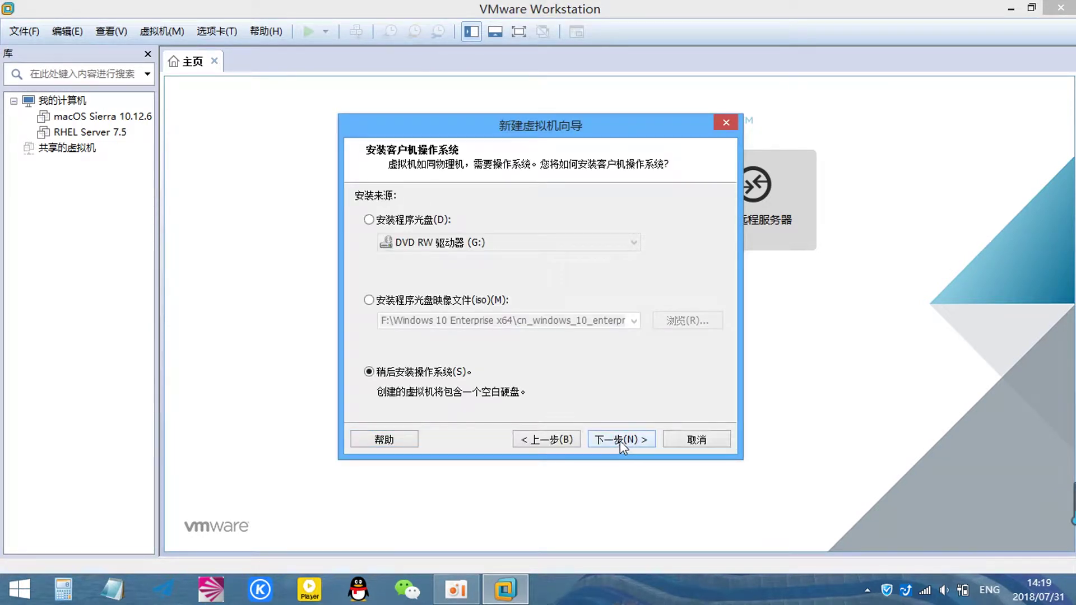
left_click(620, 441)
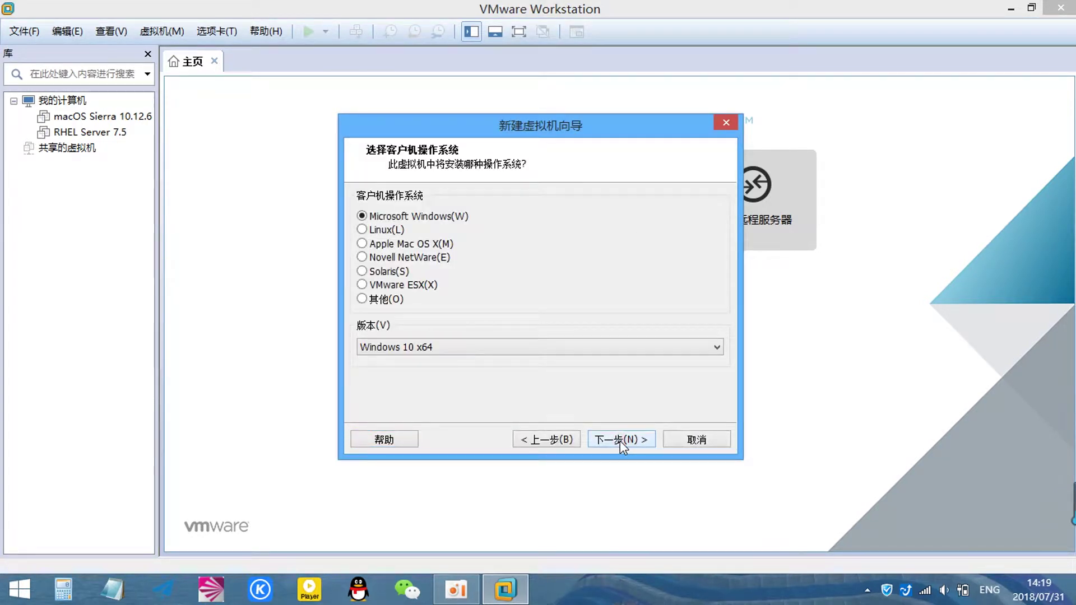
left_click(667, 349)
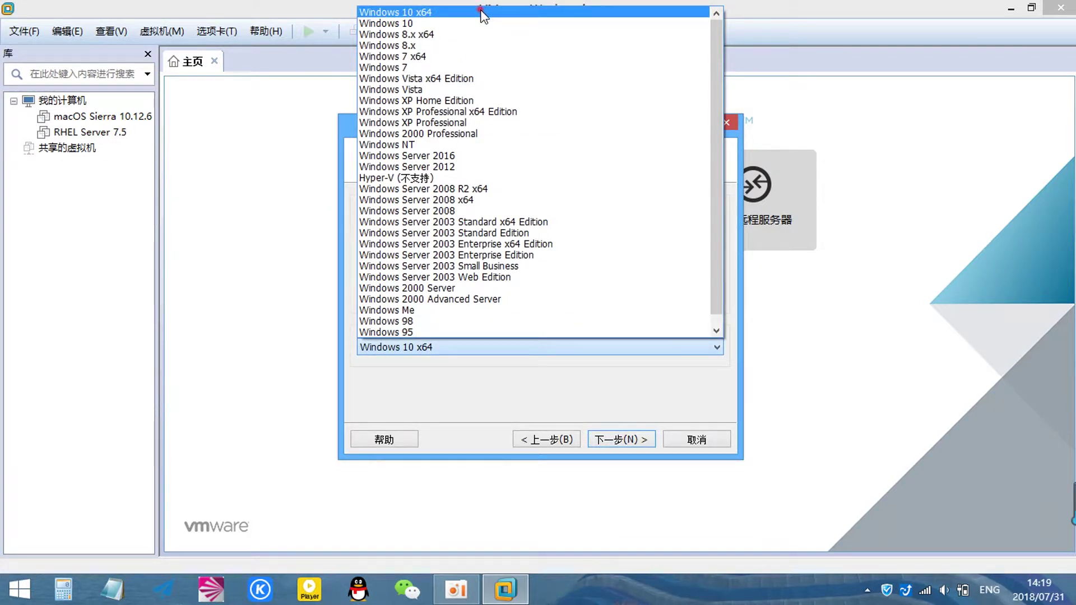
left_click(487, 11)
left_click(622, 440)
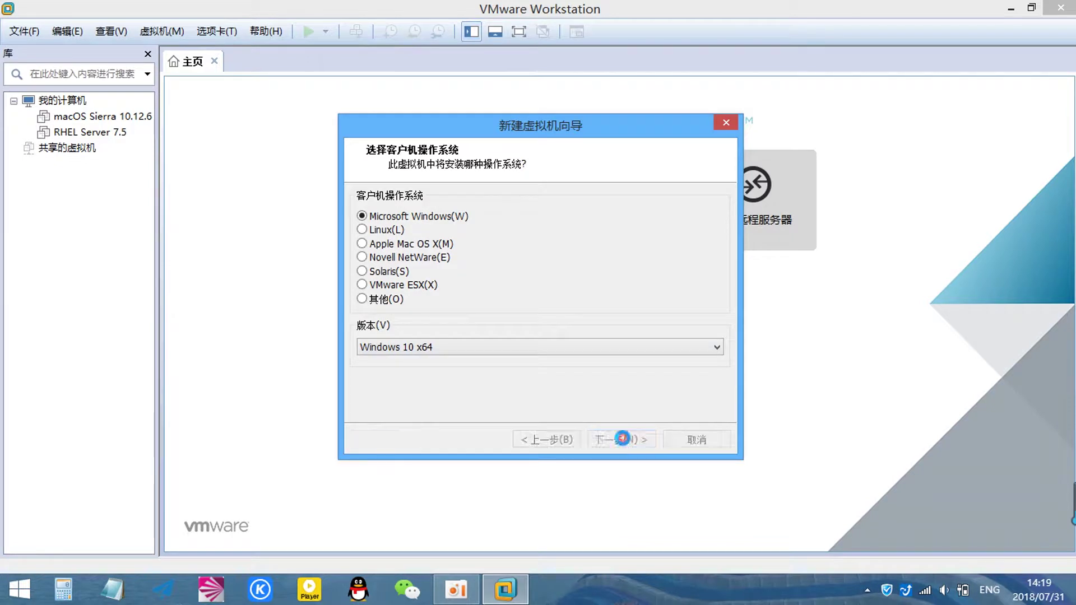
type("Windows 10 Enterprise x64")
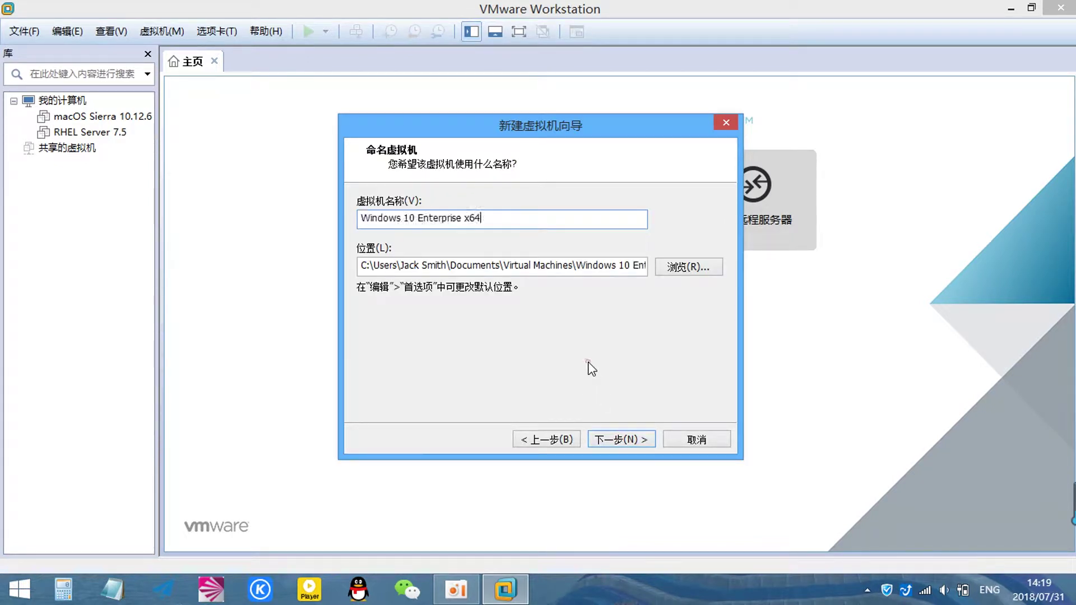
Store the VM in a new folder F:\VM Windows 10 Enterprise x64.
left_click(692, 269)
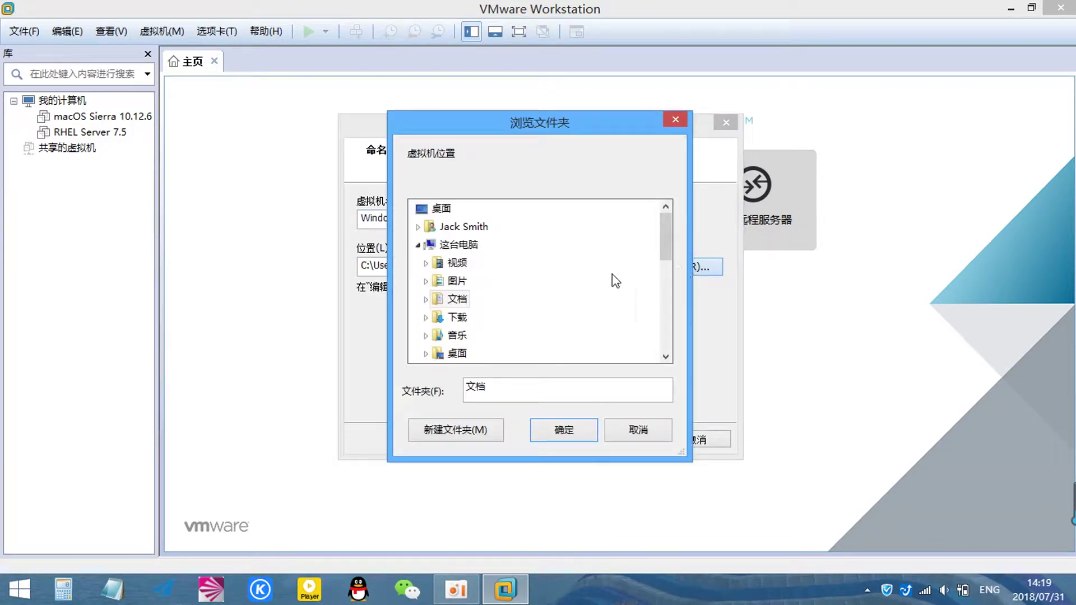
left_click_drag(663, 242, 664, 294)
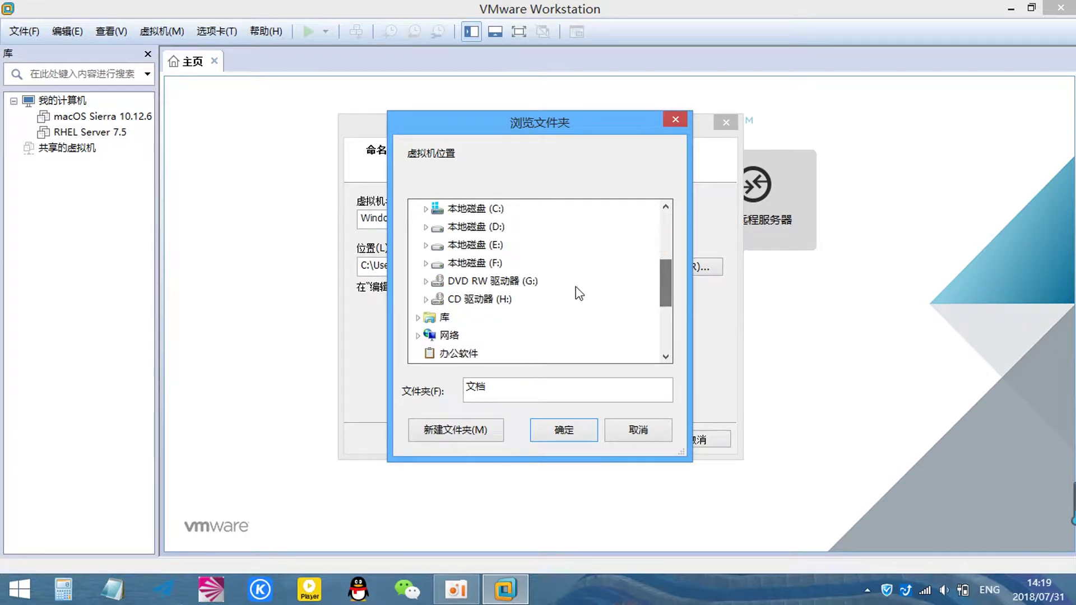
left_click(476, 267)
left_click(456, 430)
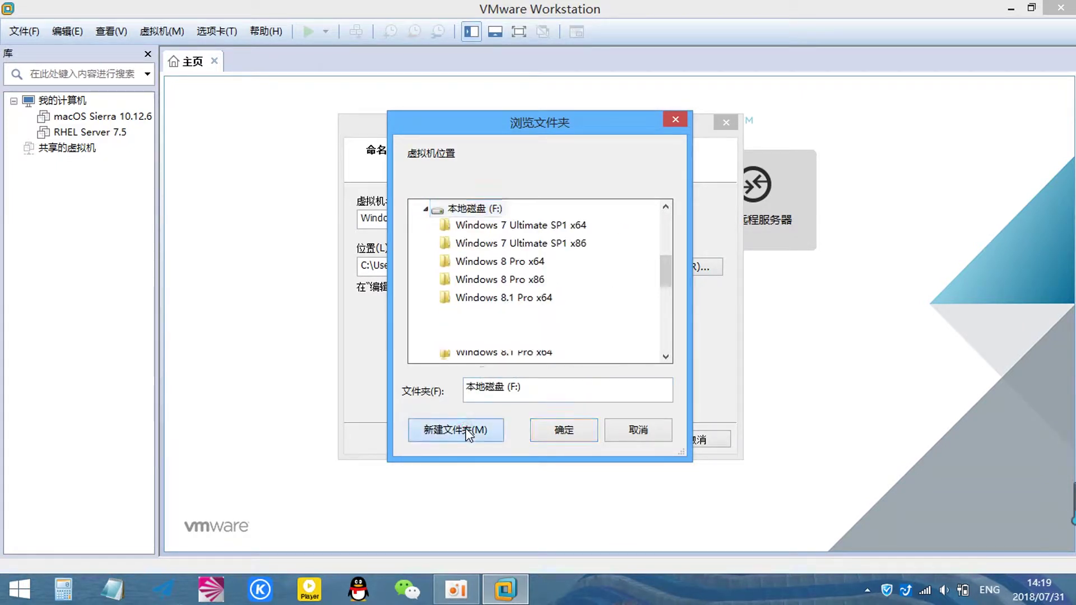
type("VM")
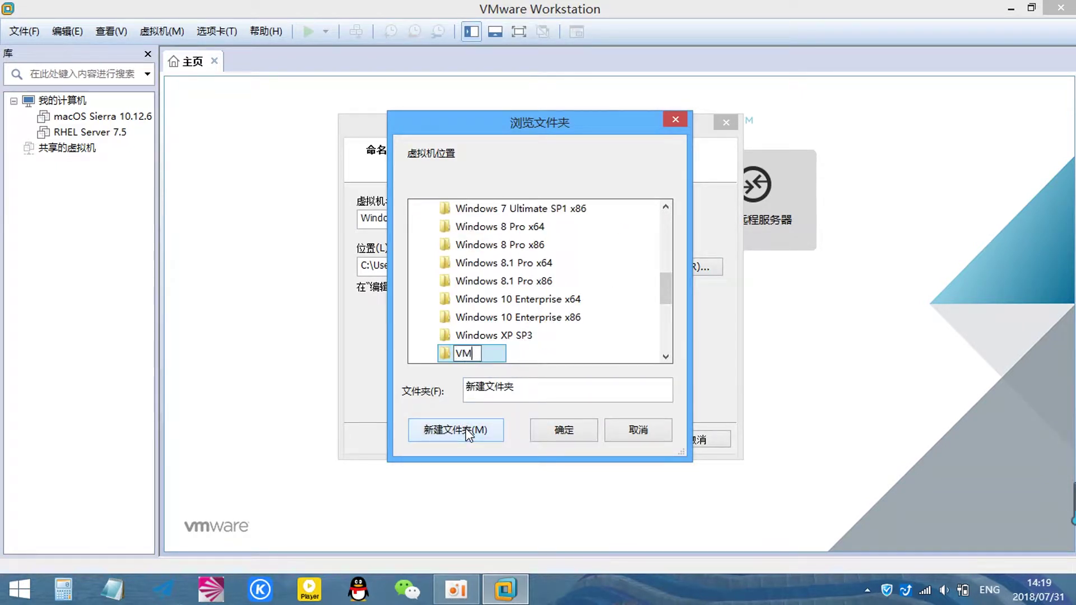
type("Windows 10 Enterprise x64")
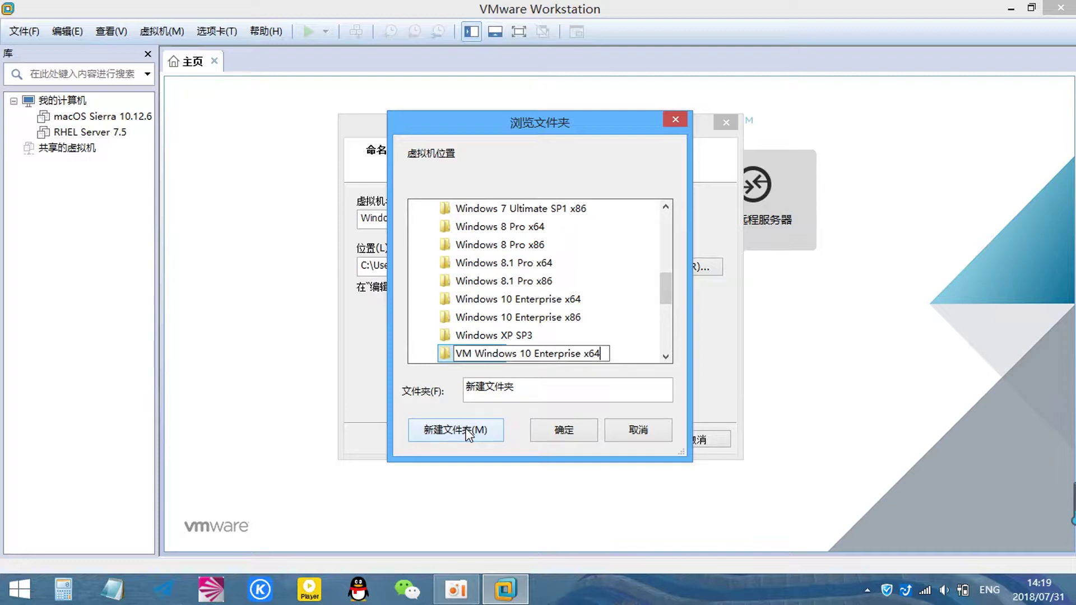
key("Return")
left_click(555, 436)
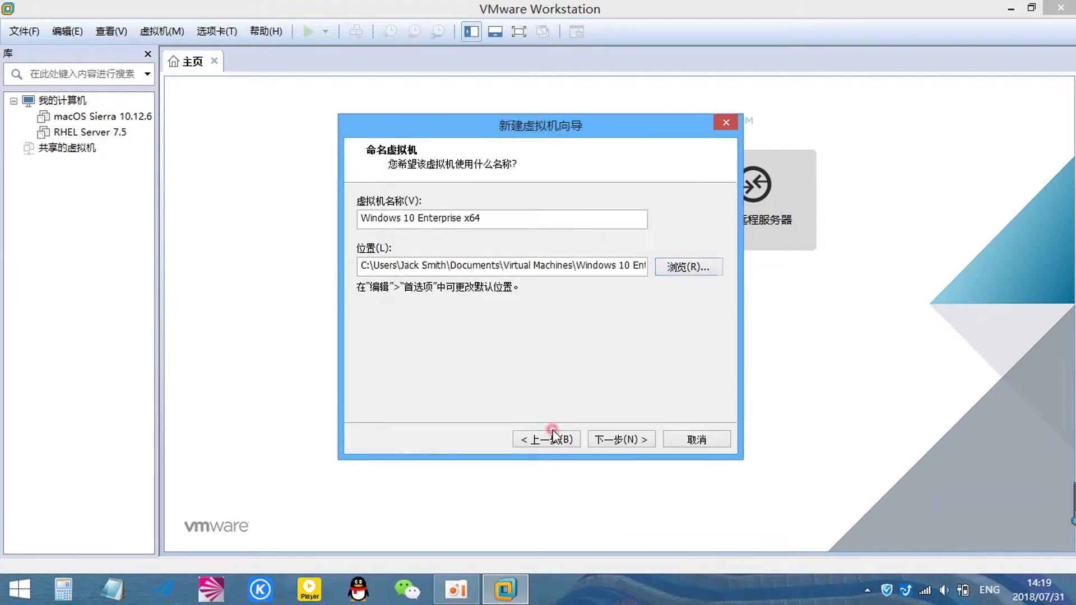
Keep the 60 GB virtual disk as a single file and reach the summary page.
left_click(616, 438)
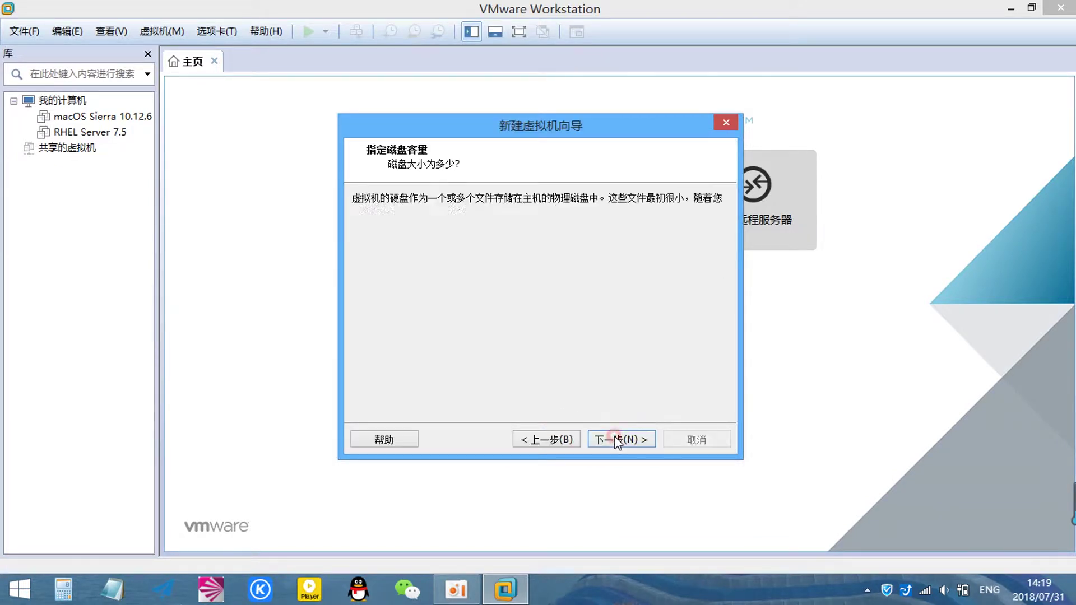
left_click(358, 295)
left_click(622, 439)
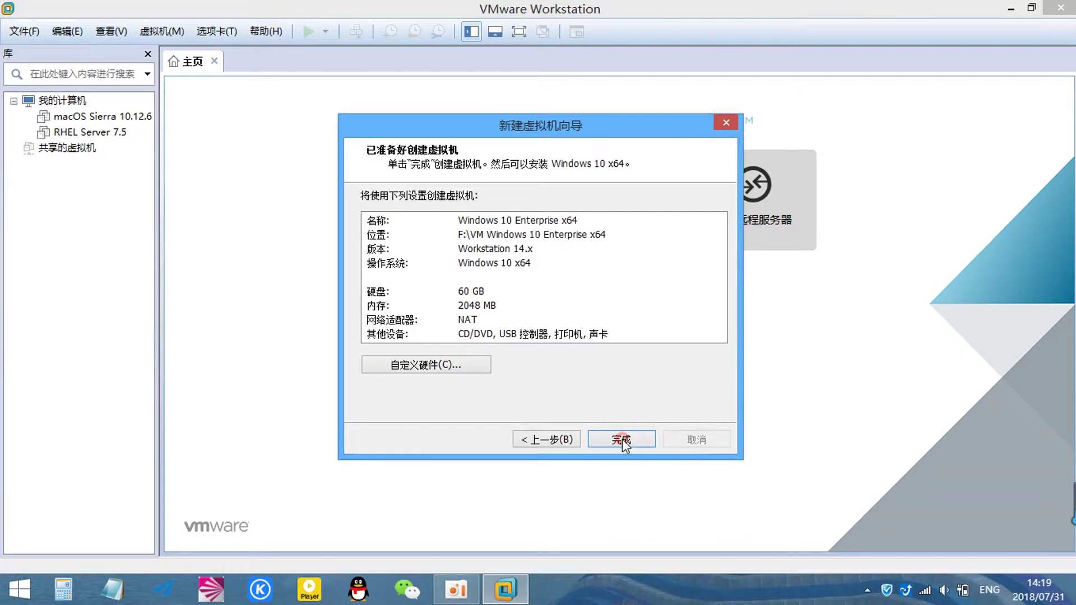
Customise hardware to give the VM 4 GB memory and 2 cores per processor.
left_click(452, 364)
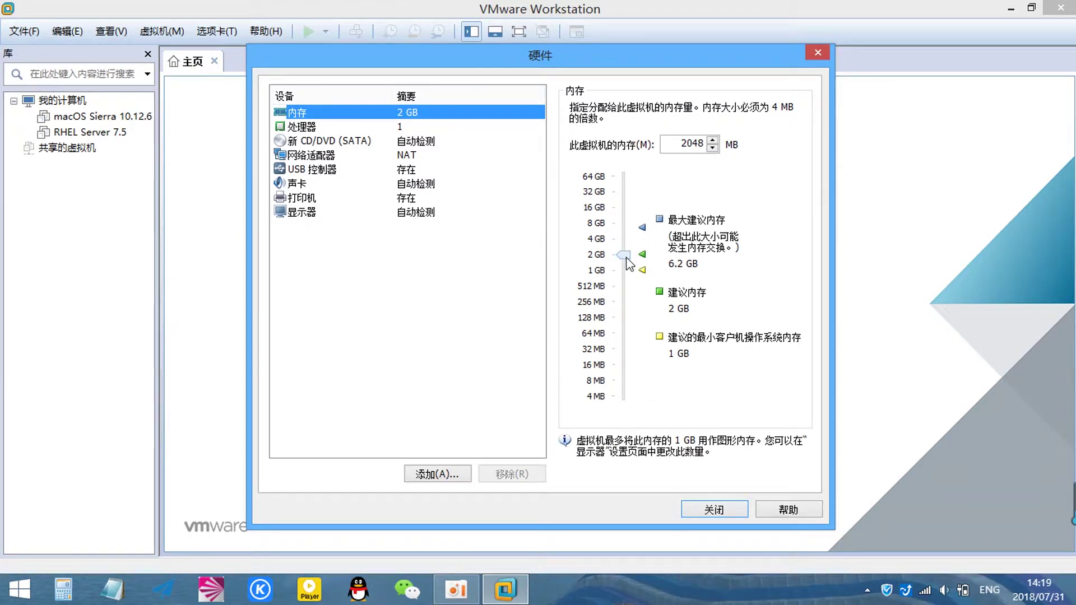
left_click_drag(627, 259, 628, 239)
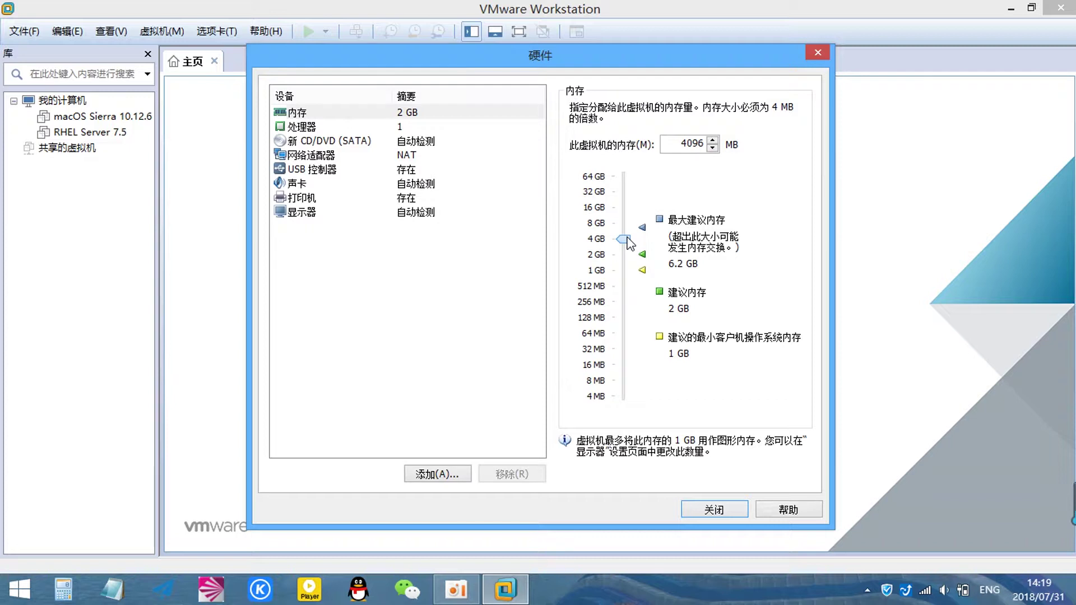
left_click(404, 133)
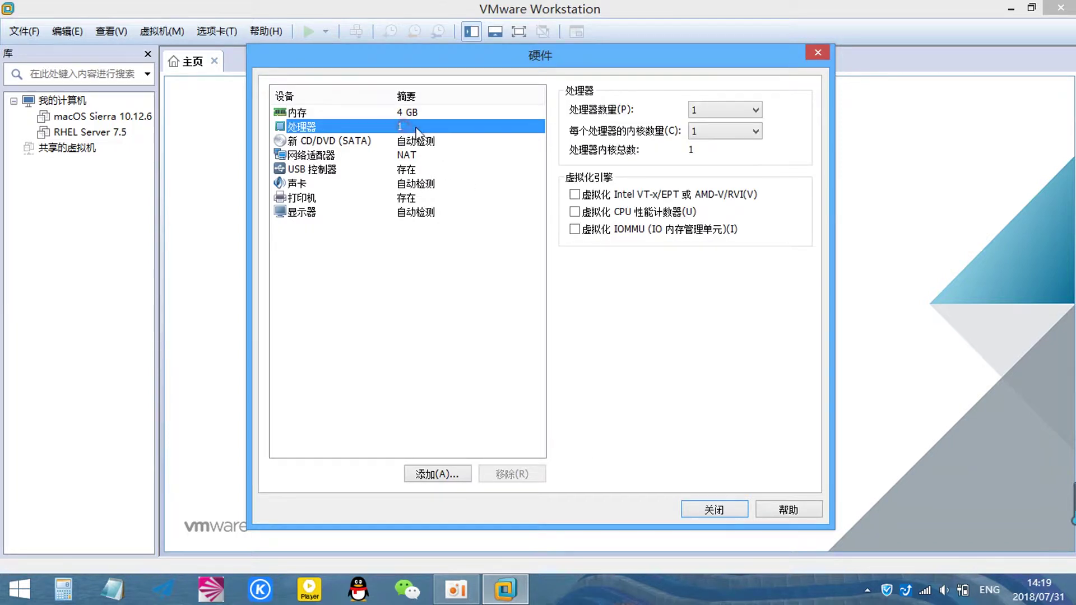
left_click(722, 131)
left_click(705, 154)
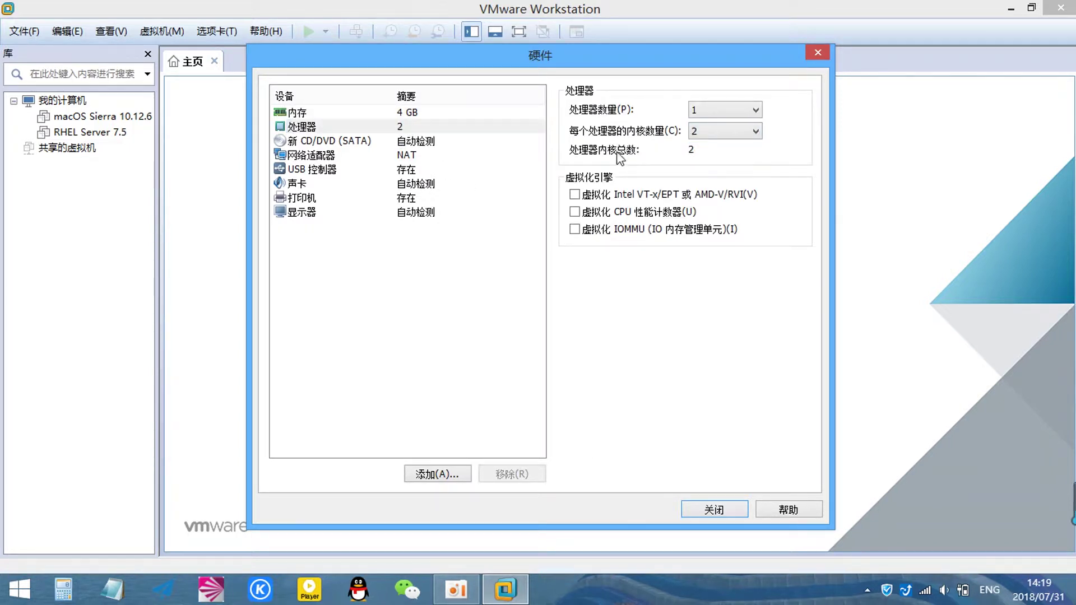
left_click(416, 144)
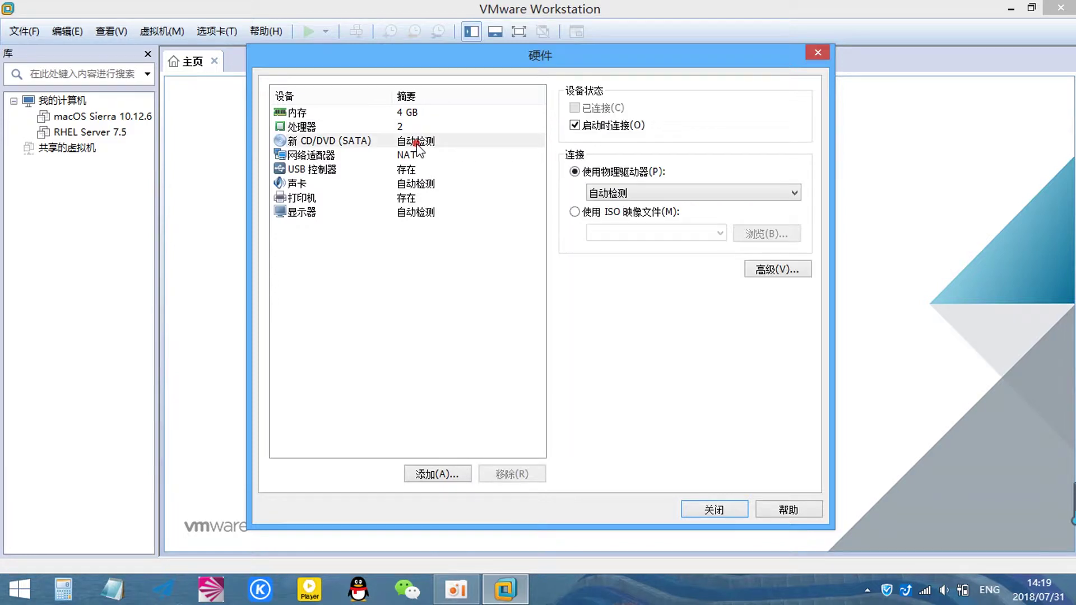
Point the CD/DVD drive at the Windows 10 Enterprise ISO in F:\Windows 10 Enterprise x64.
left_click(574, 211)
left_click(765, 234)
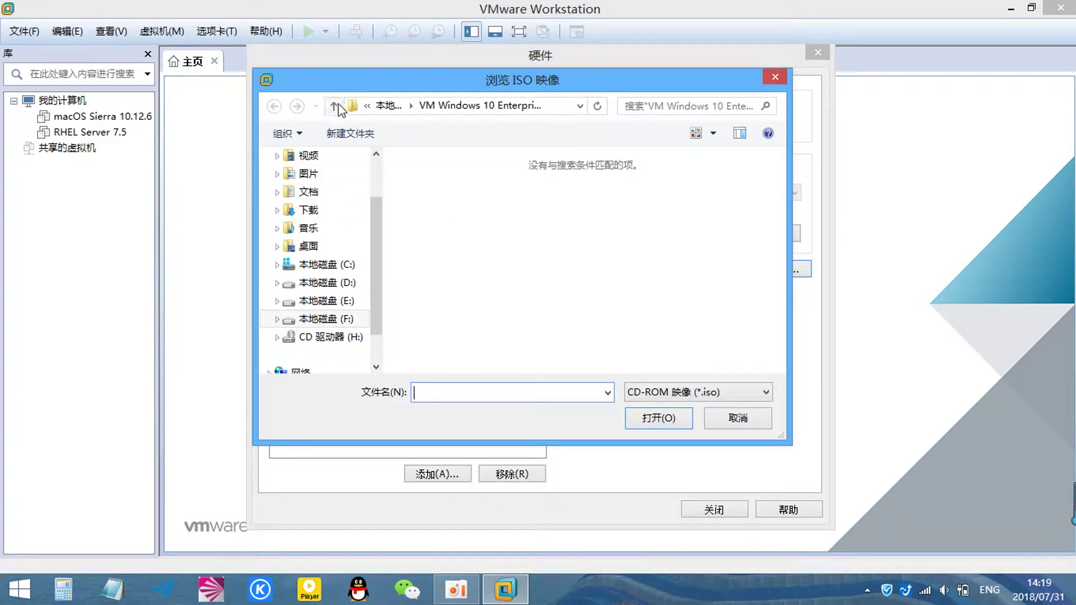
left_click(335, 106)
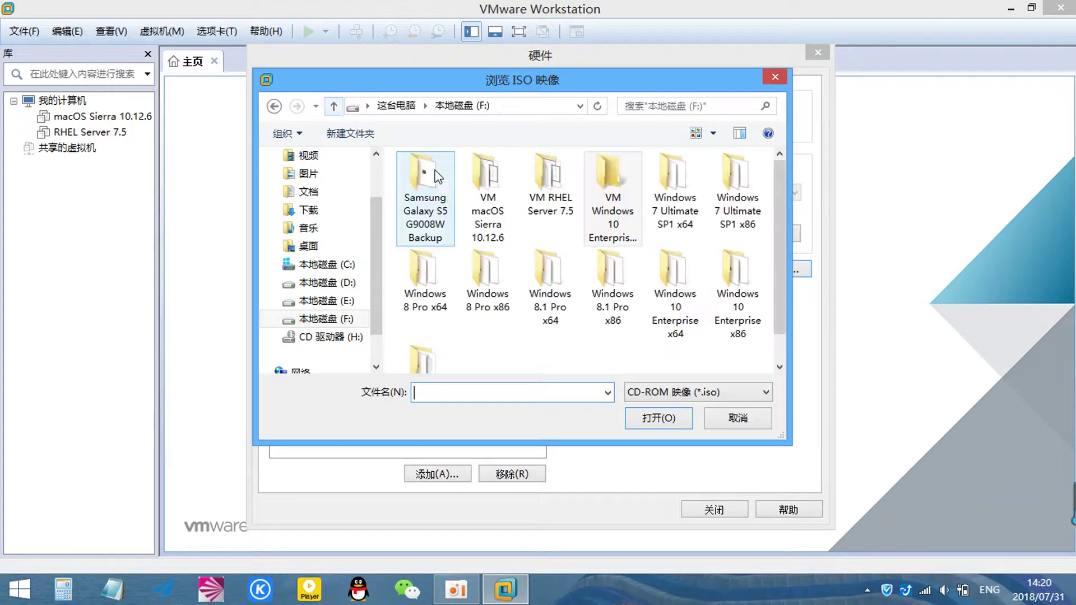
double_click(676, 295)
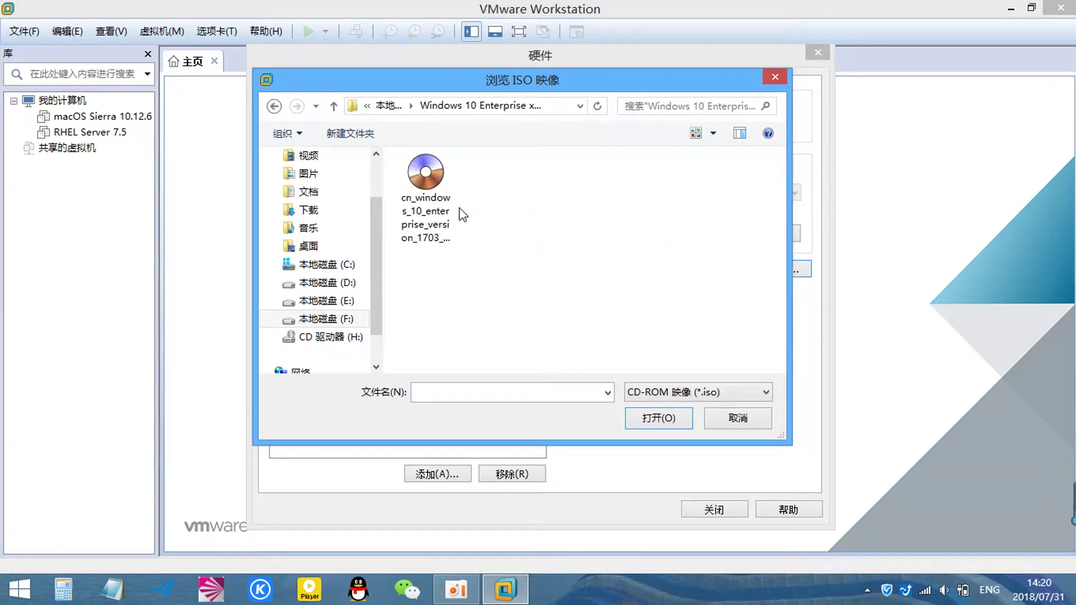
left_click(433, 191)
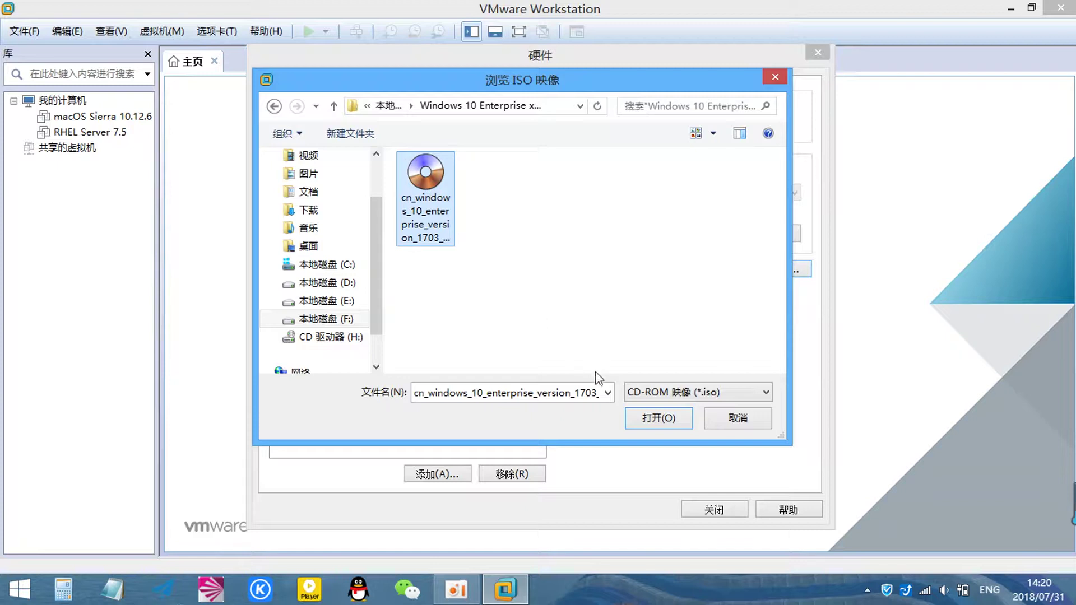
left_click(653, 421)
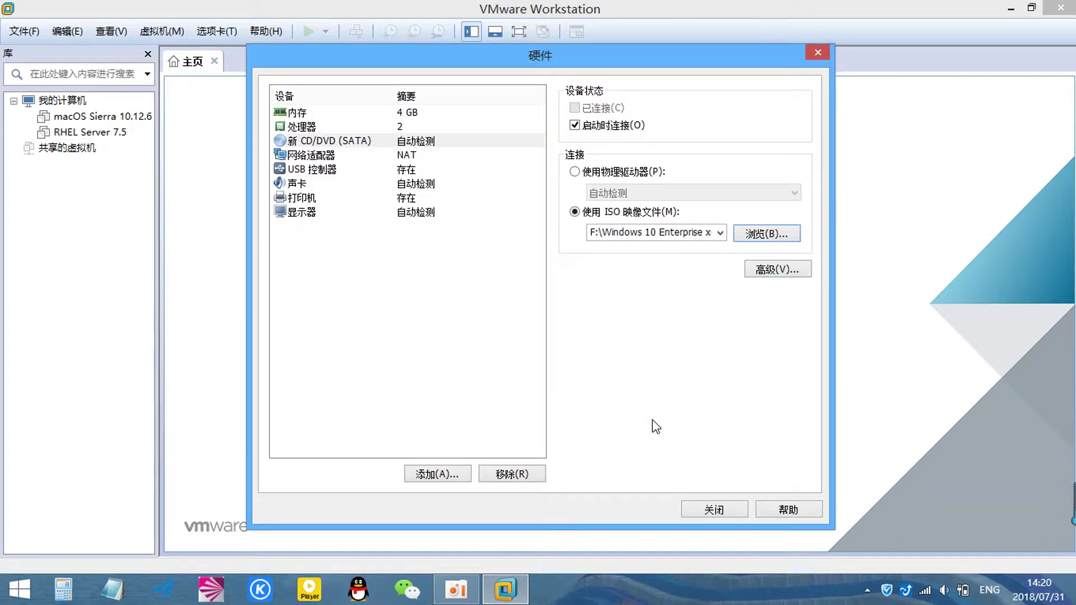
left_click(395, 155)
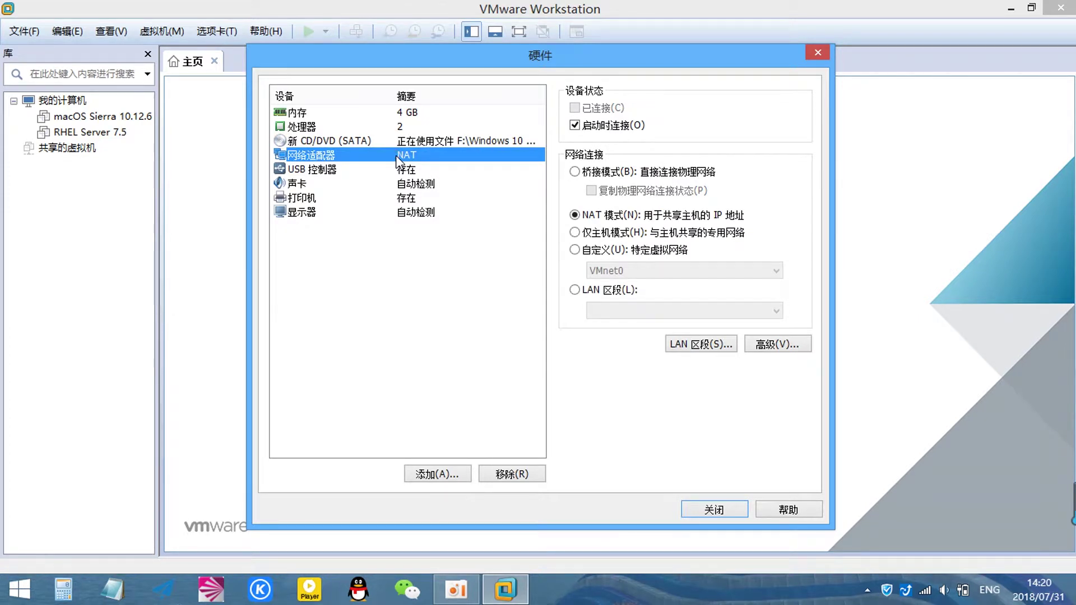
left_click(405, 170)
Remove the printer, keep graphics memory at 1 GB, and finish creating the VM.
left_click(410, 184)
left_click(574, 256)
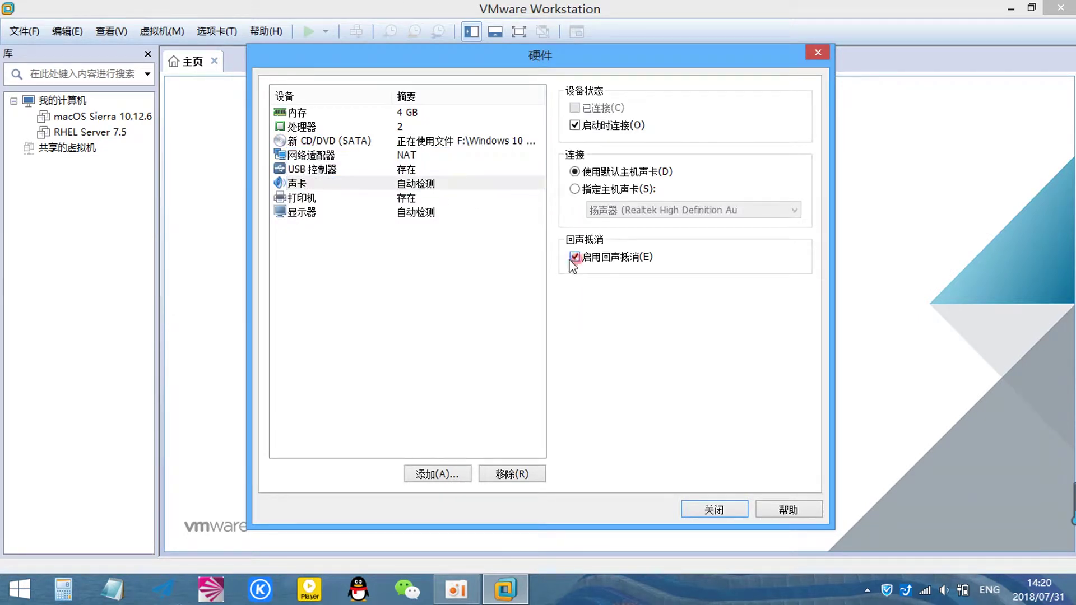
left_click(400, 199)
left_click(522, 474)
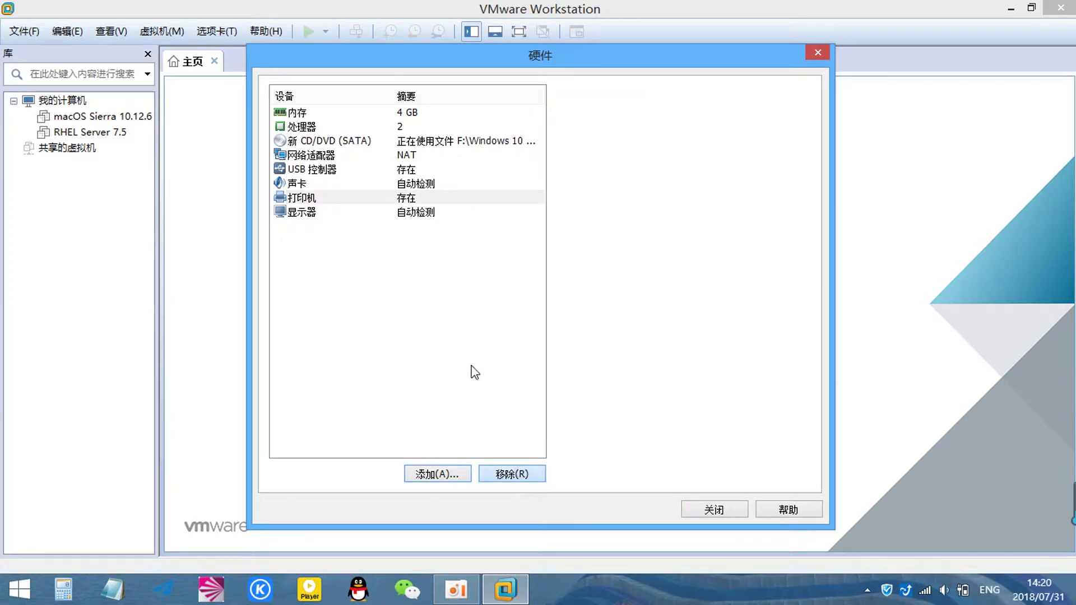
left_click(417, 201)
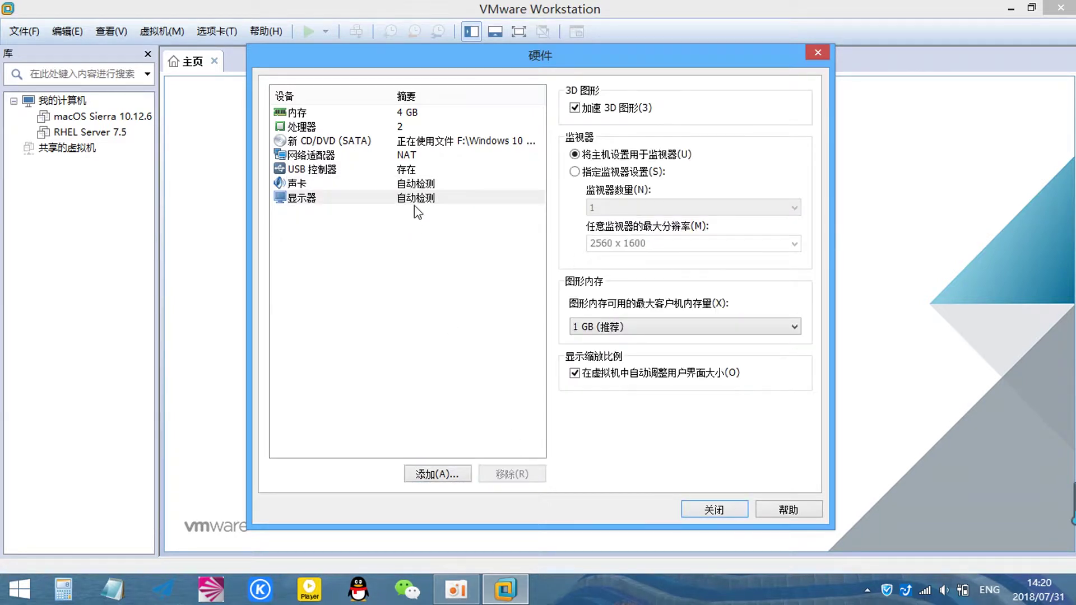
left_click(787, 333)
left_click(790, 328)
left_click(707, 509)
left_click(629, 440)
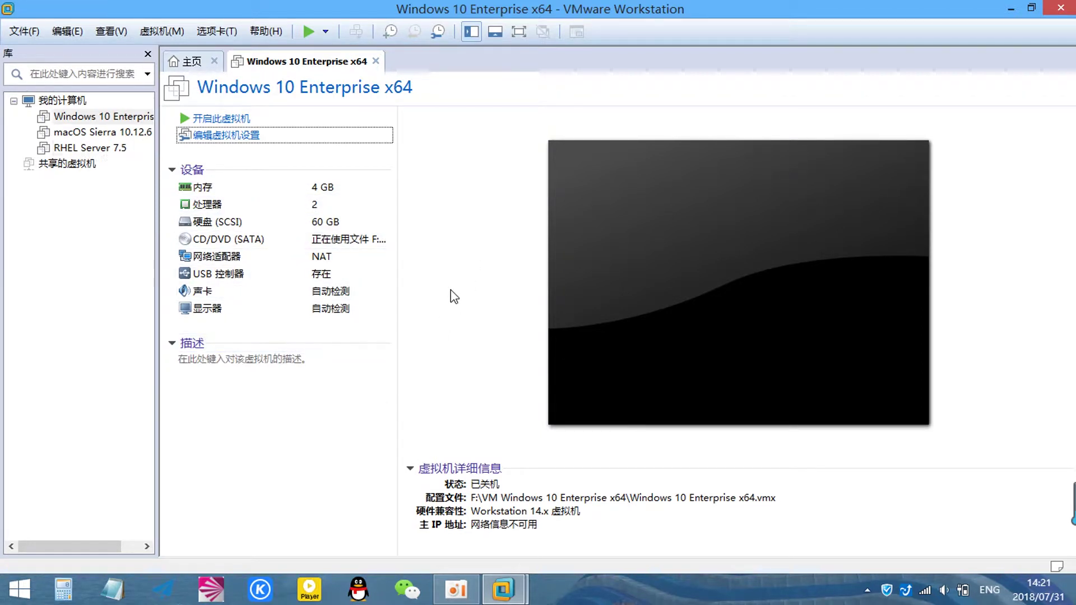
Power on the VM in full screen and boot from the installation DVD.
left_click(196, 120)
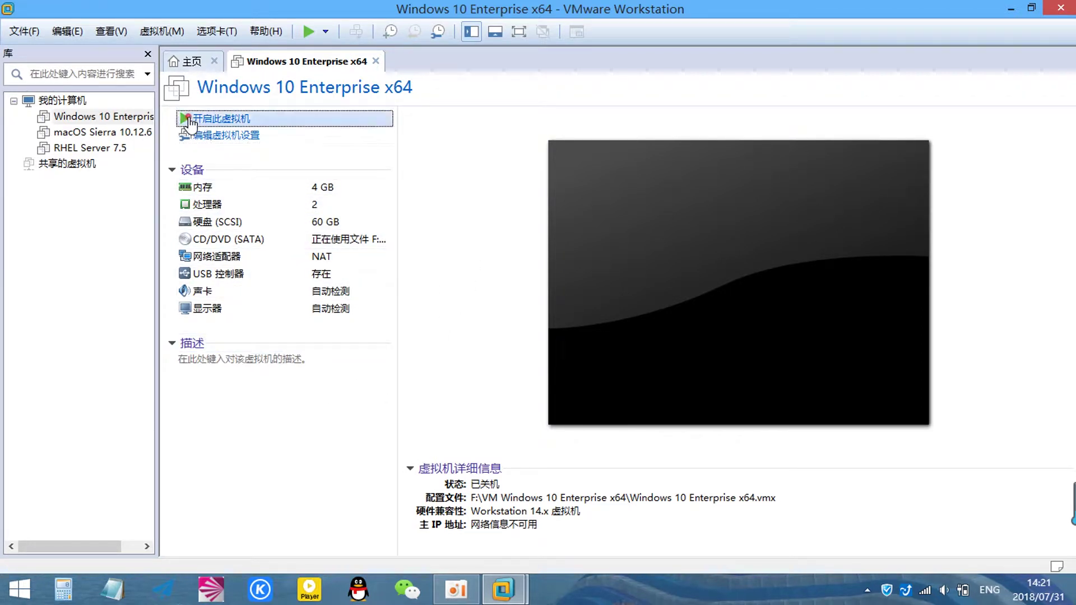
left_click(520, 34)
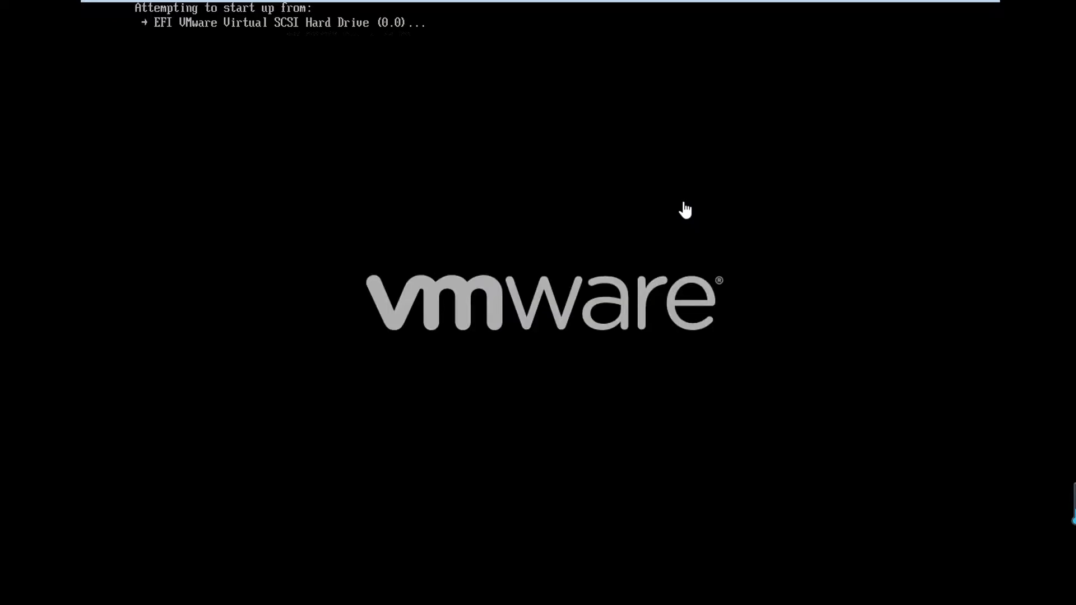
key("Return")
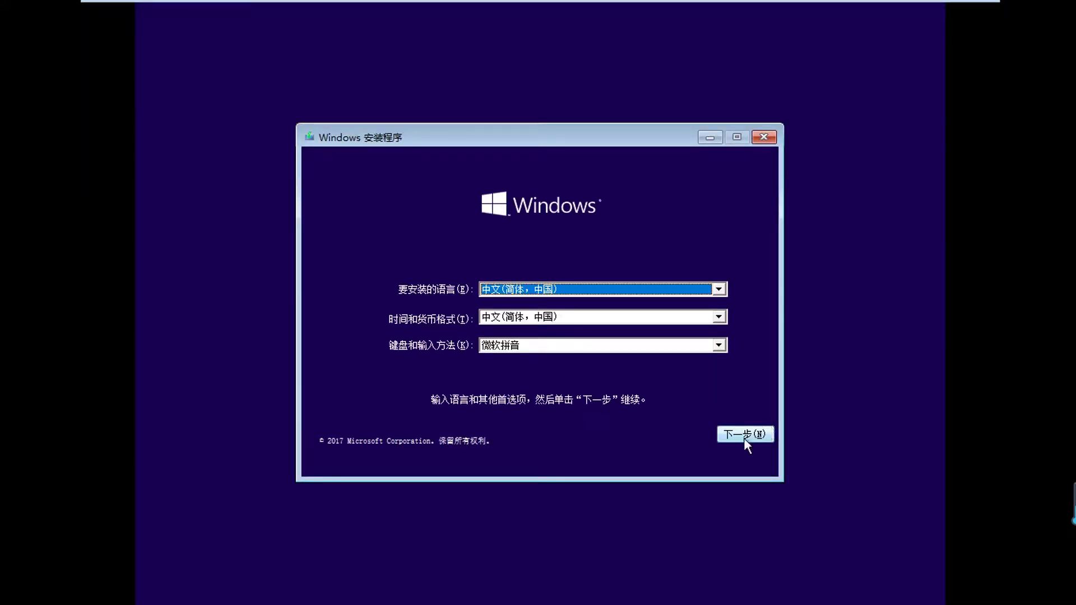
Accept Chinese defaults and the license, then custom-install Windows onto Drive 0's unallocated space.
left_click(740, 436)
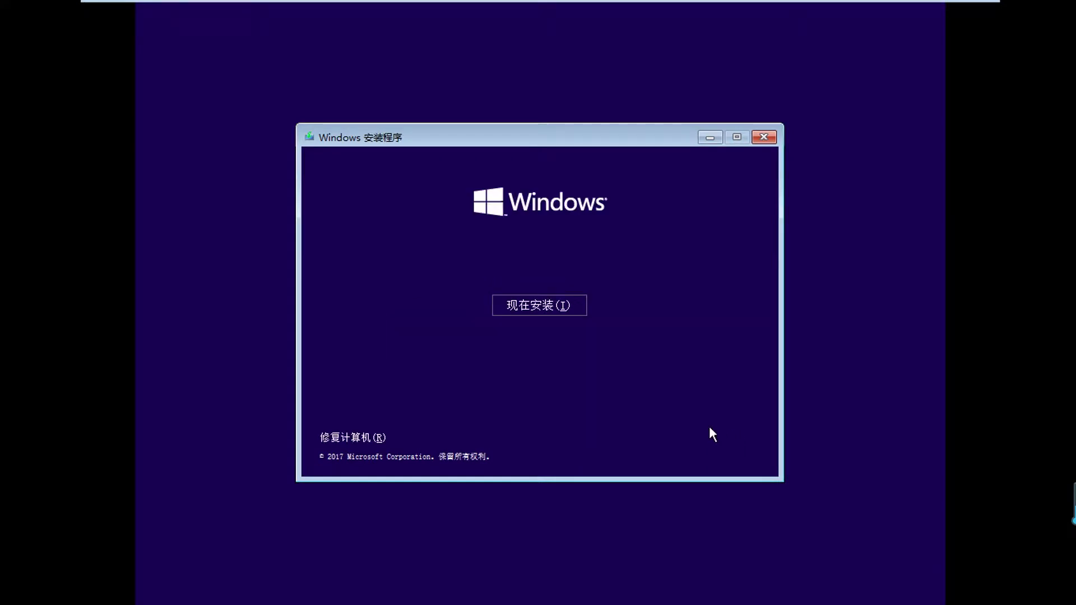
left_click(533, 307)
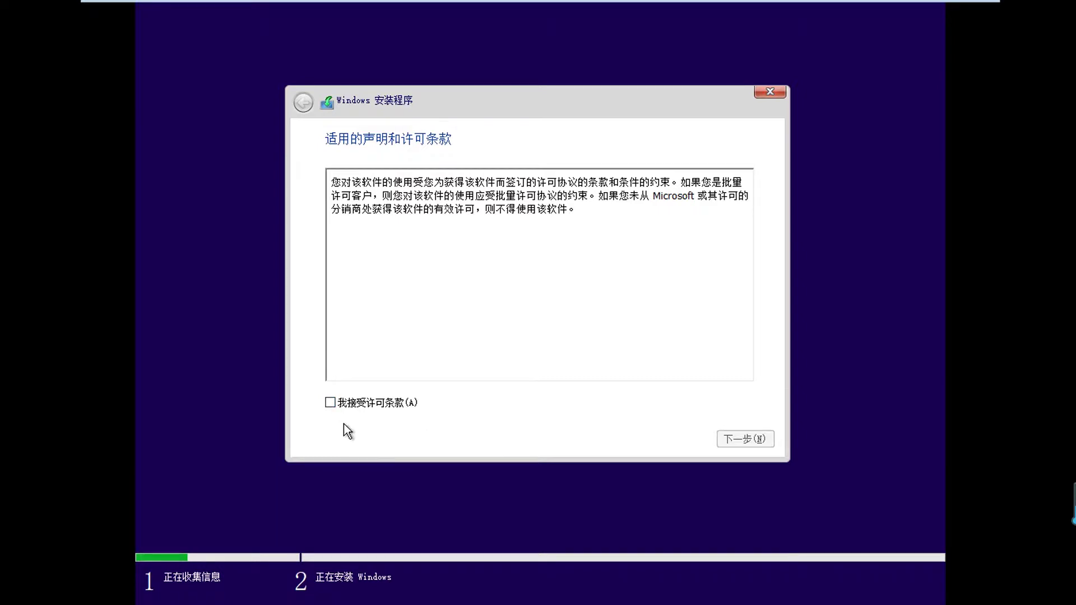
left_click(330, 403)
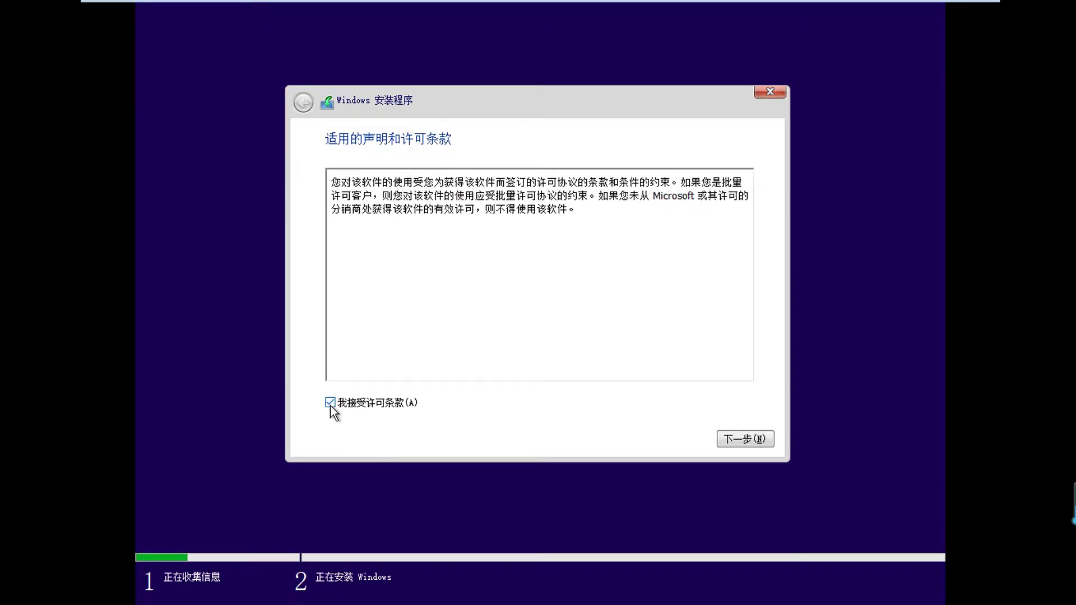
left_click(742, 440)
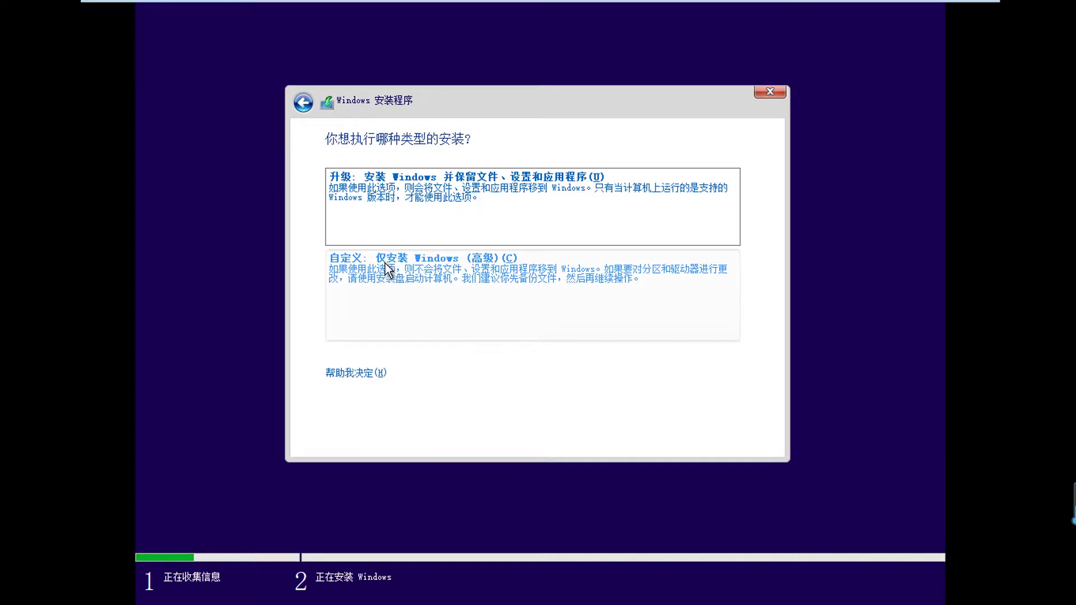
left_click(361, 270)
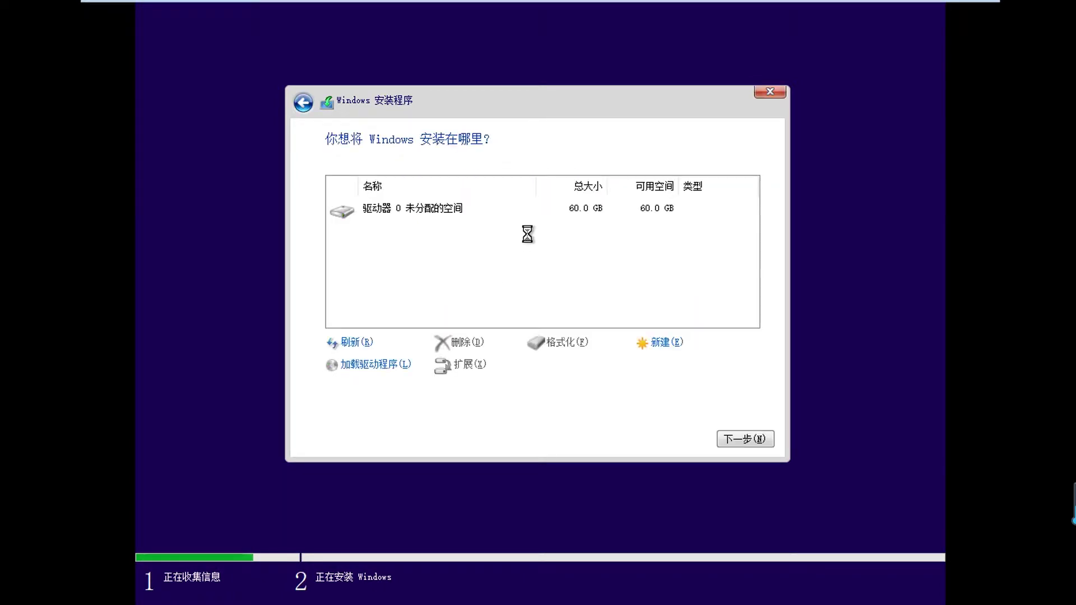
left_click(547, 215)
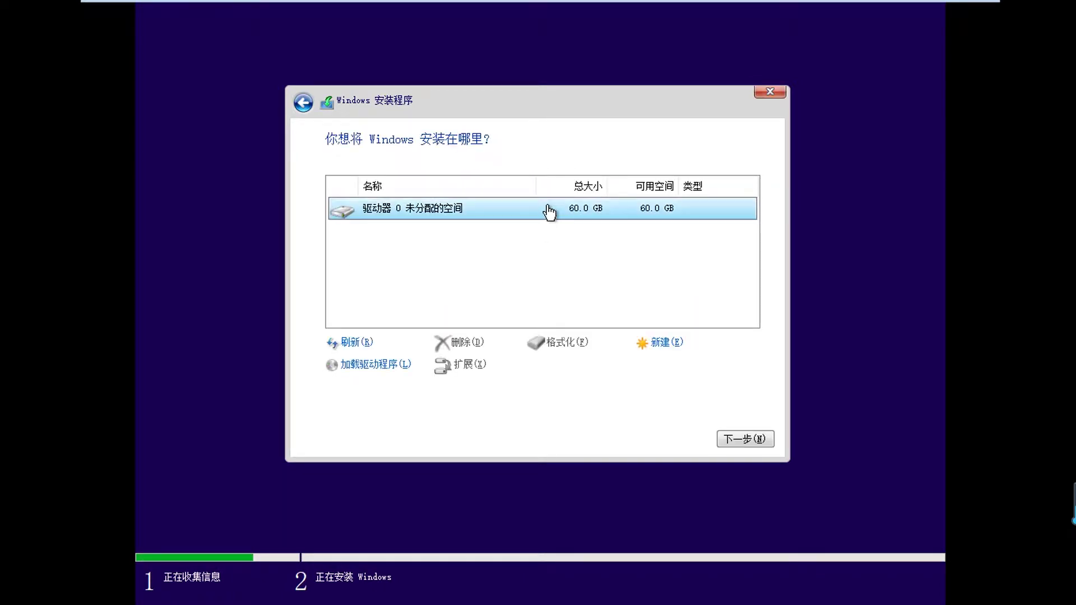
left_click(735, 440)
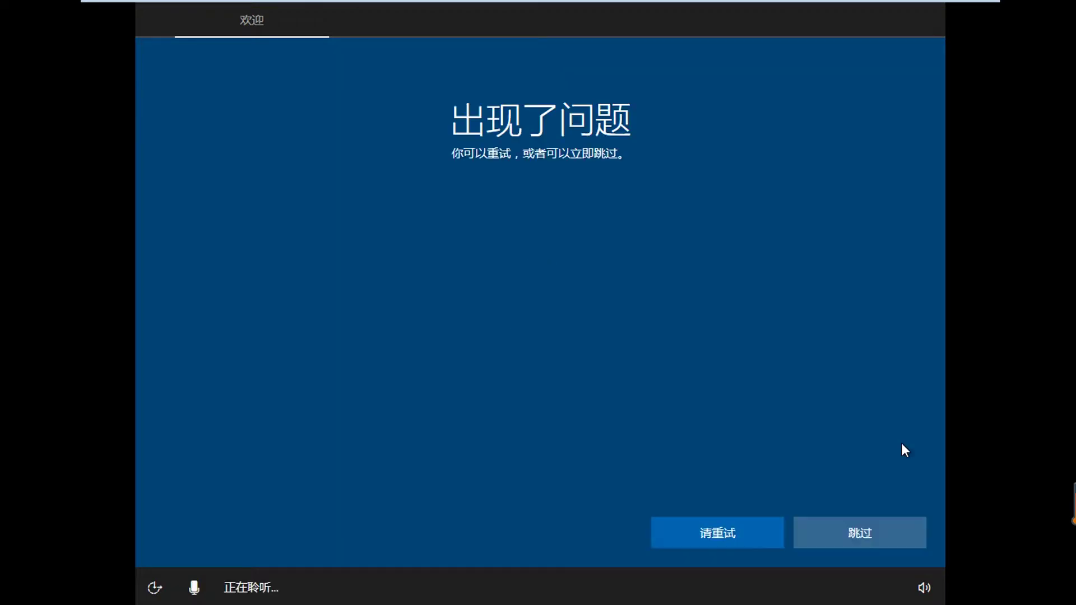
Skip the setup error, confirm Microsoft Pinyin, and skip adding a second keyboard layout.
left_click(856, 533)
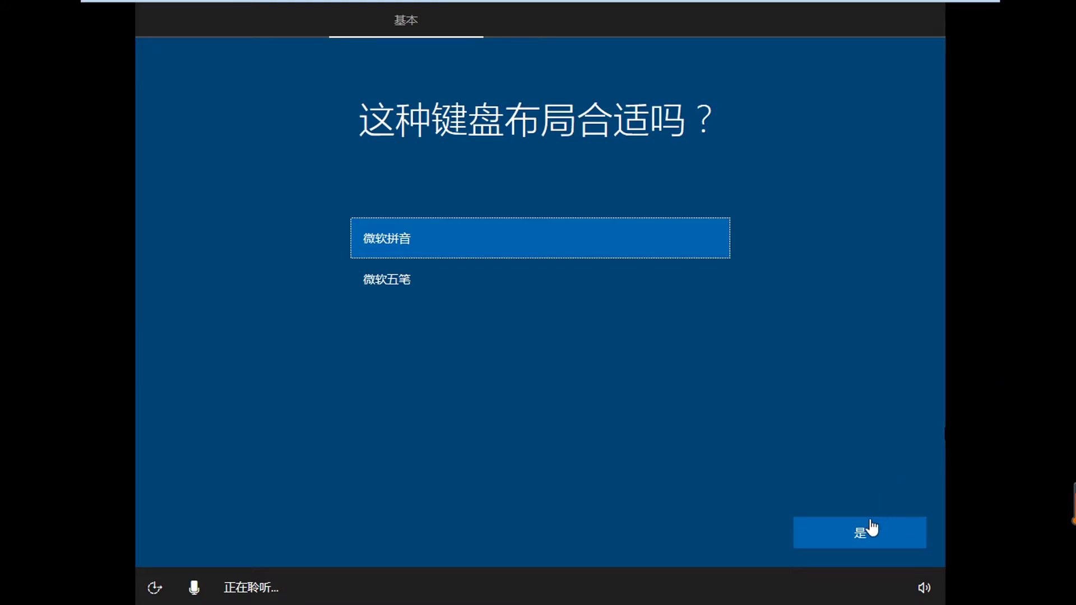
left_click(860, 532)
left_click(859, 535)
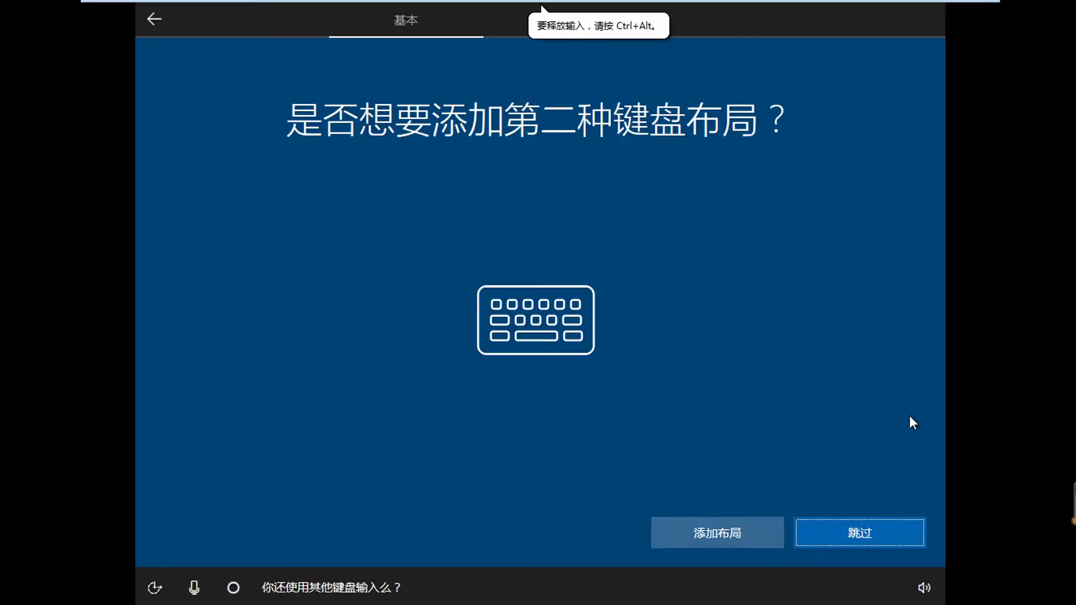
left_click(859, 533)
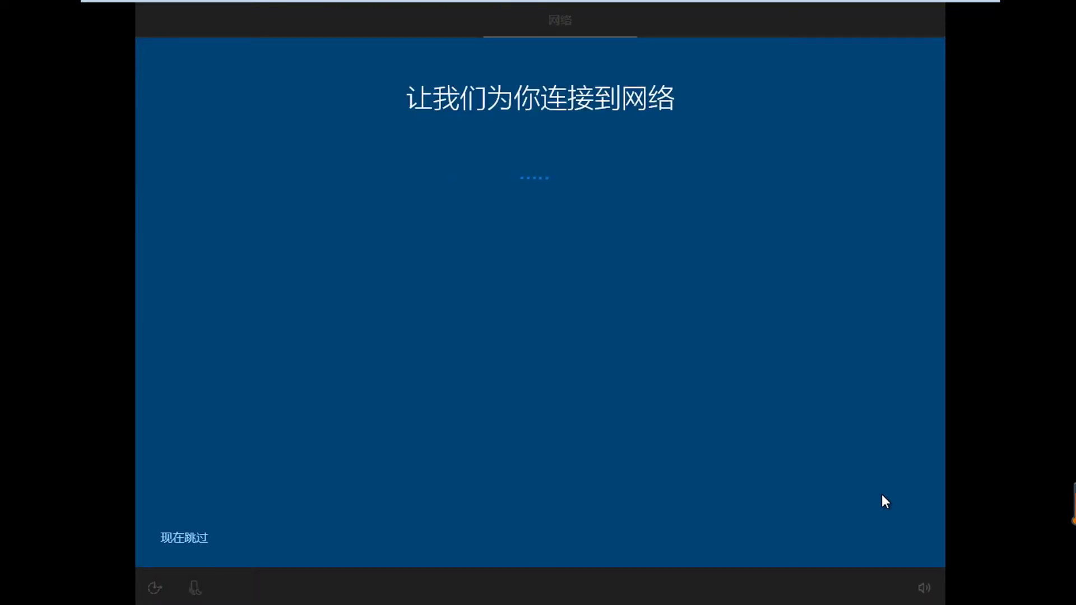
Skip the network connection and enter the local account's user name.
left_click(178, 539)
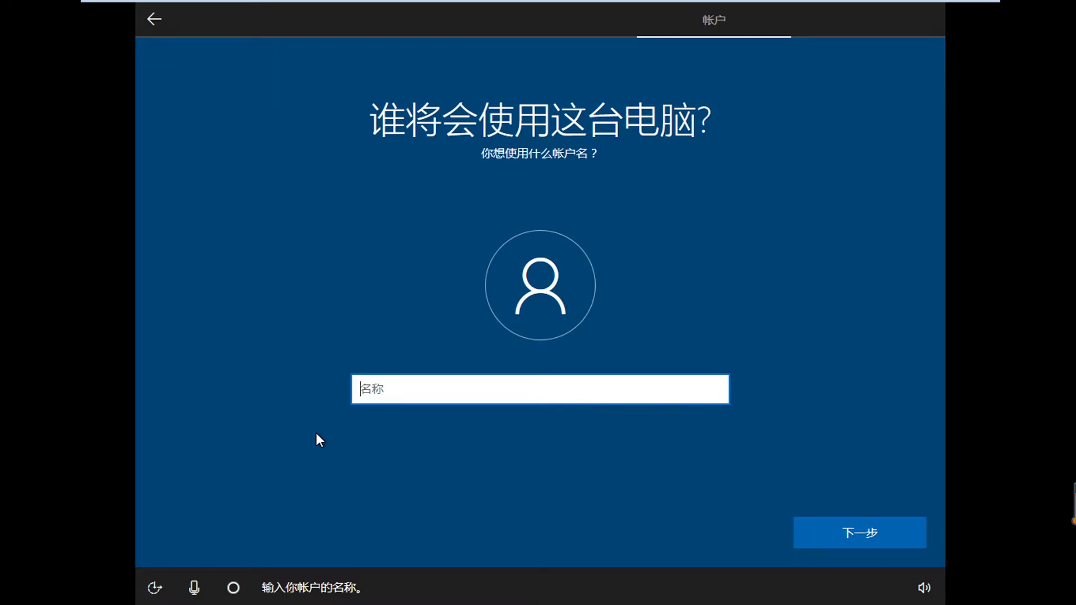
type("Jack")
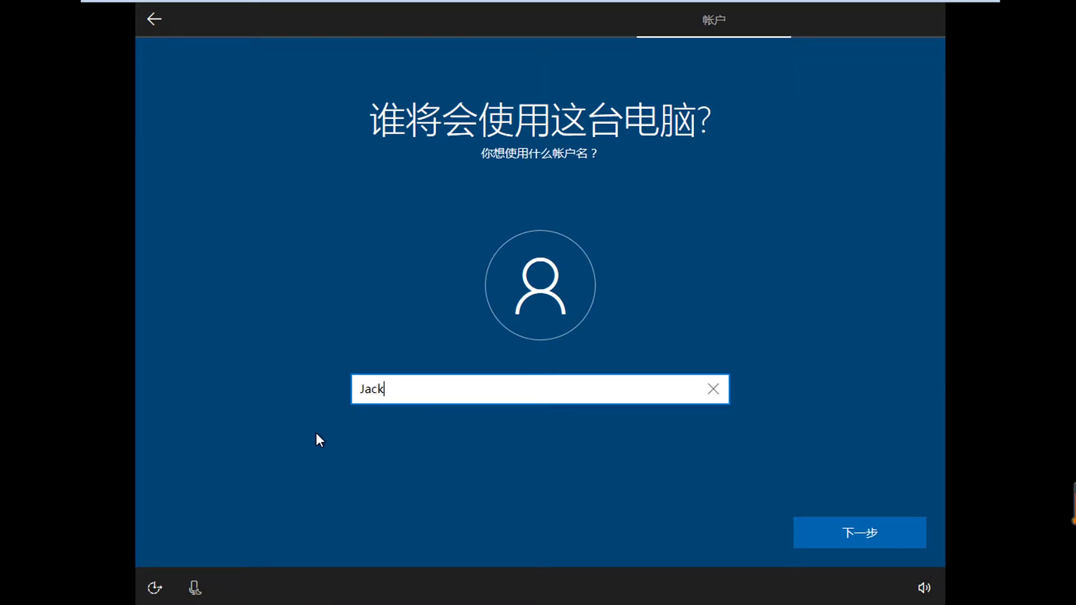
type(" Smith")
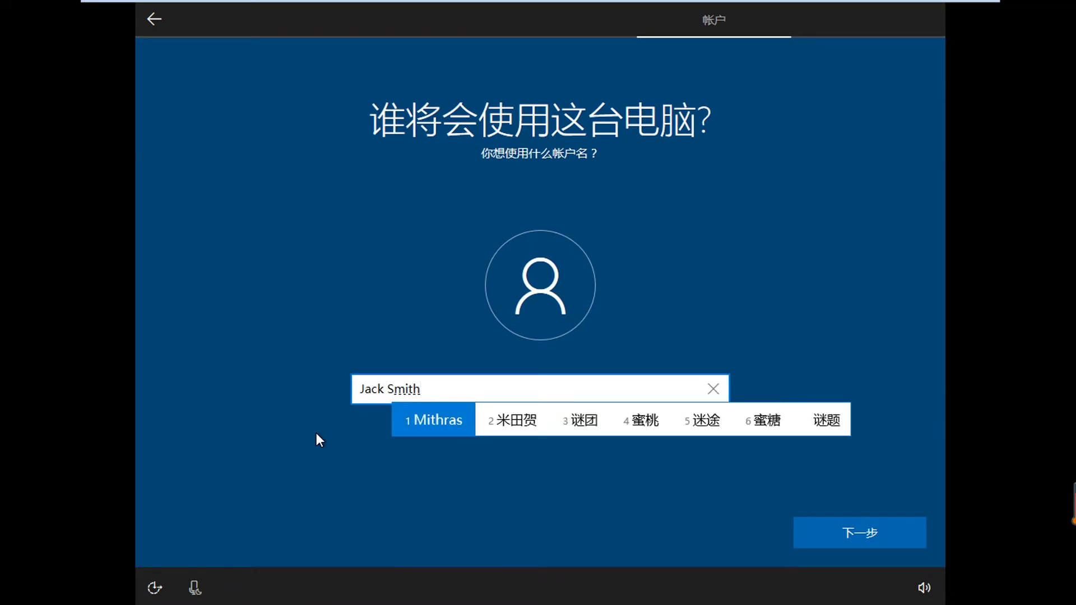
left_click(848, 530)
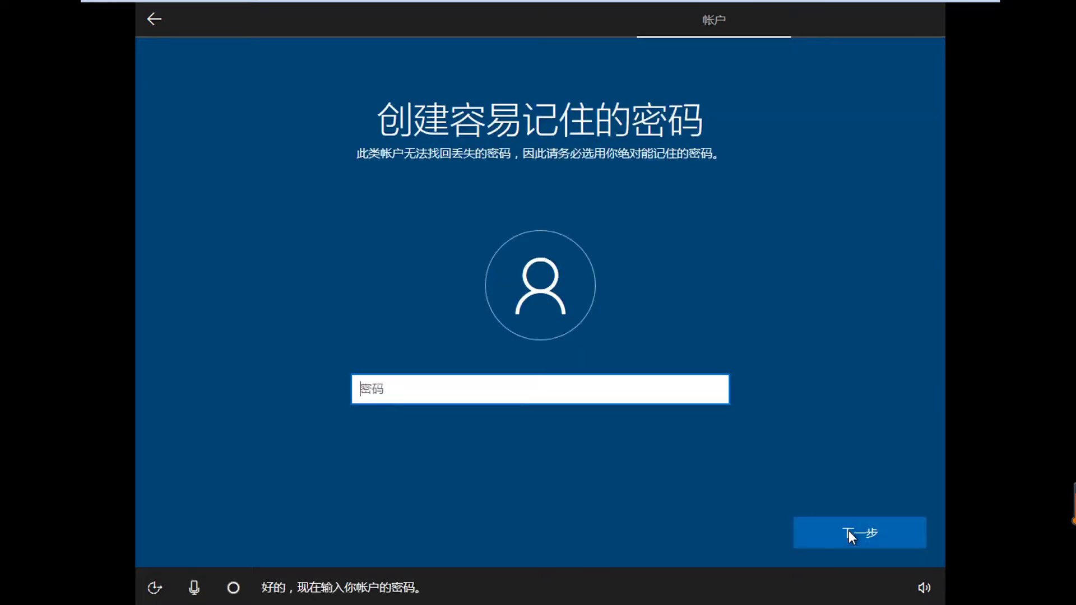
Set and confirm the account password, then enter the hint 'Ask me!'.
type("*************")
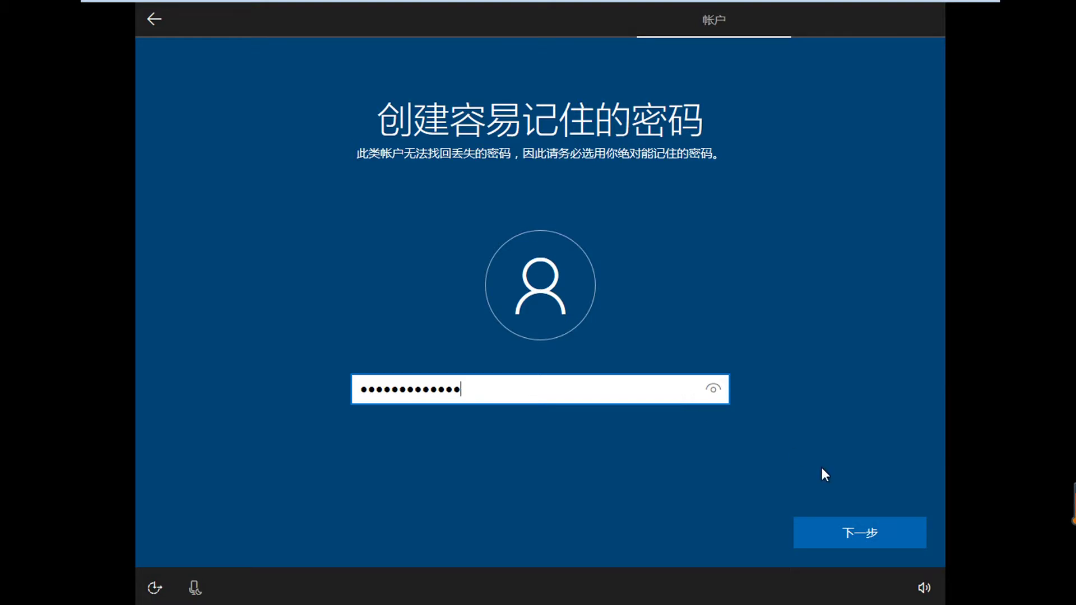
key("Return")
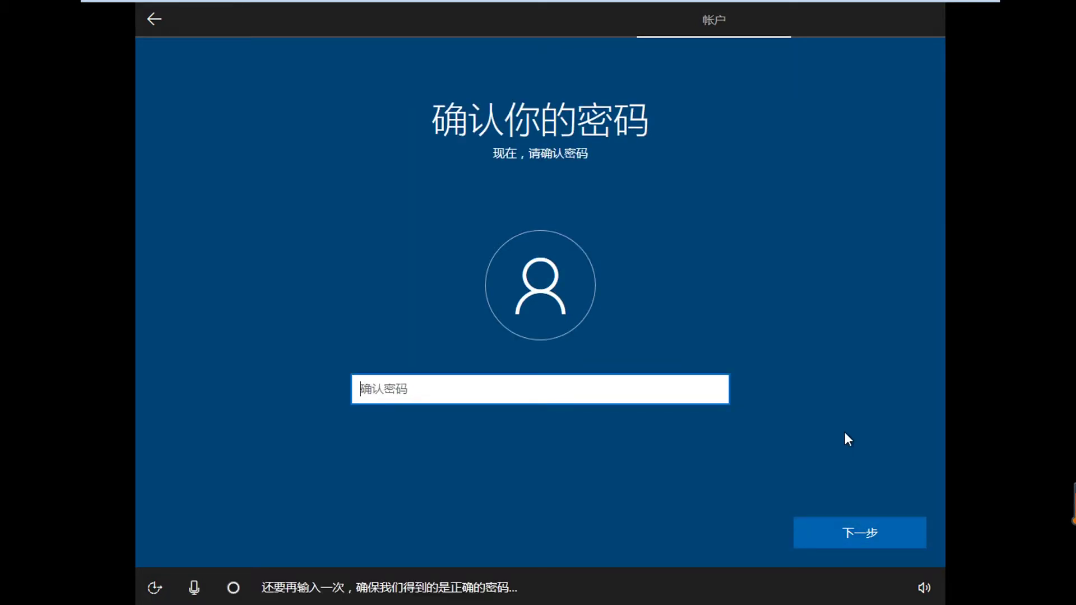
type("**********")
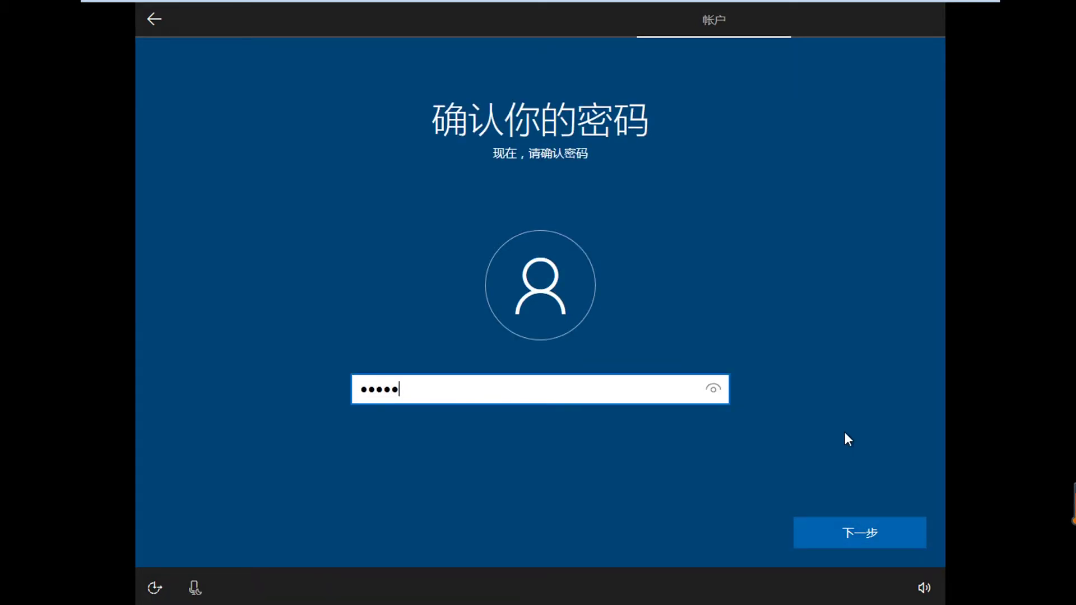
type("***")
left_click(856, 533)
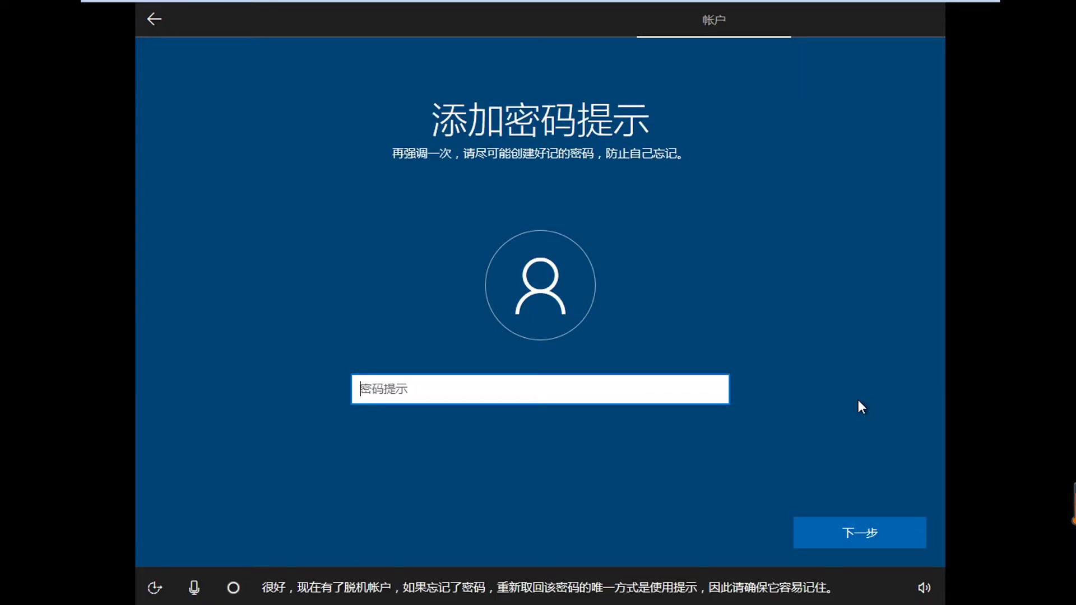
type("Ask me!")
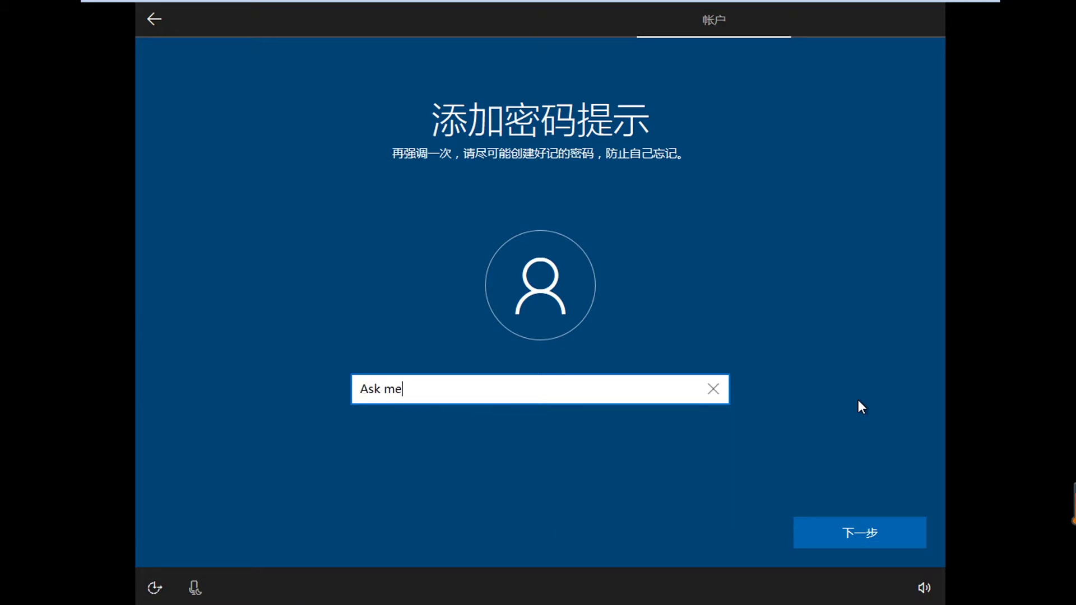